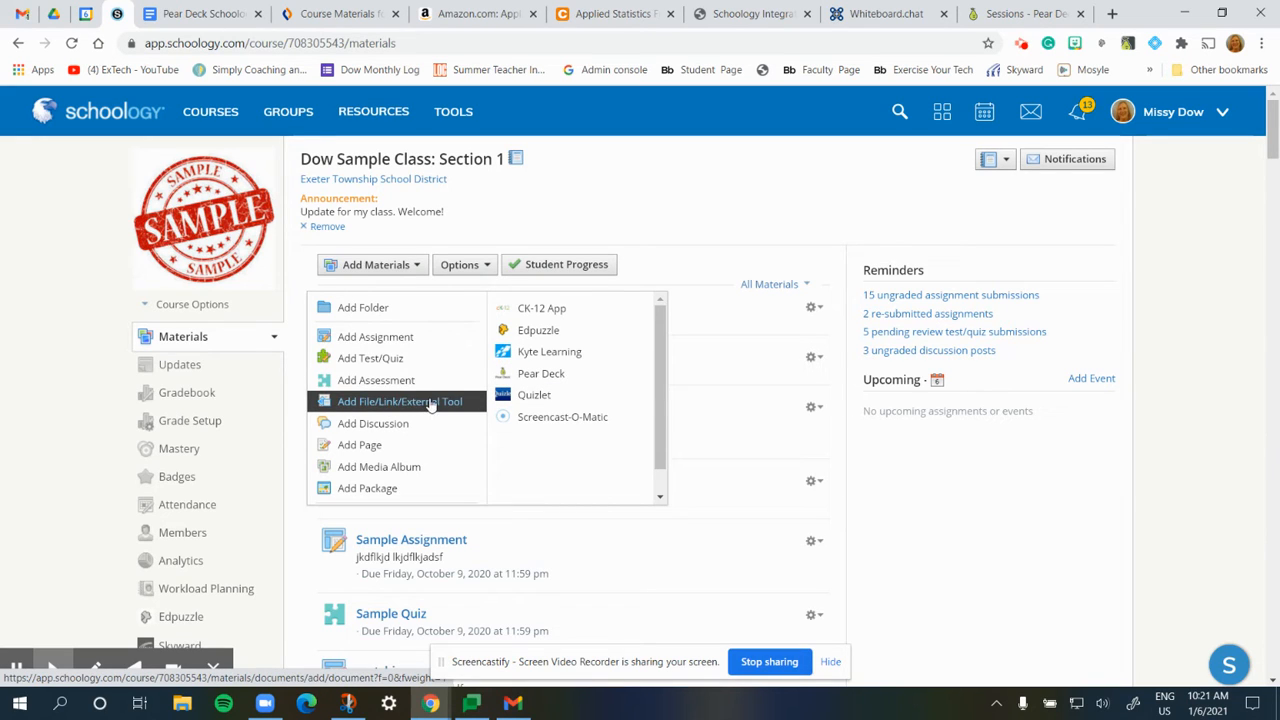
Step: Start adding an external tool to the course materials and set its tool provider to Pear Deck
left_click(437, 404)
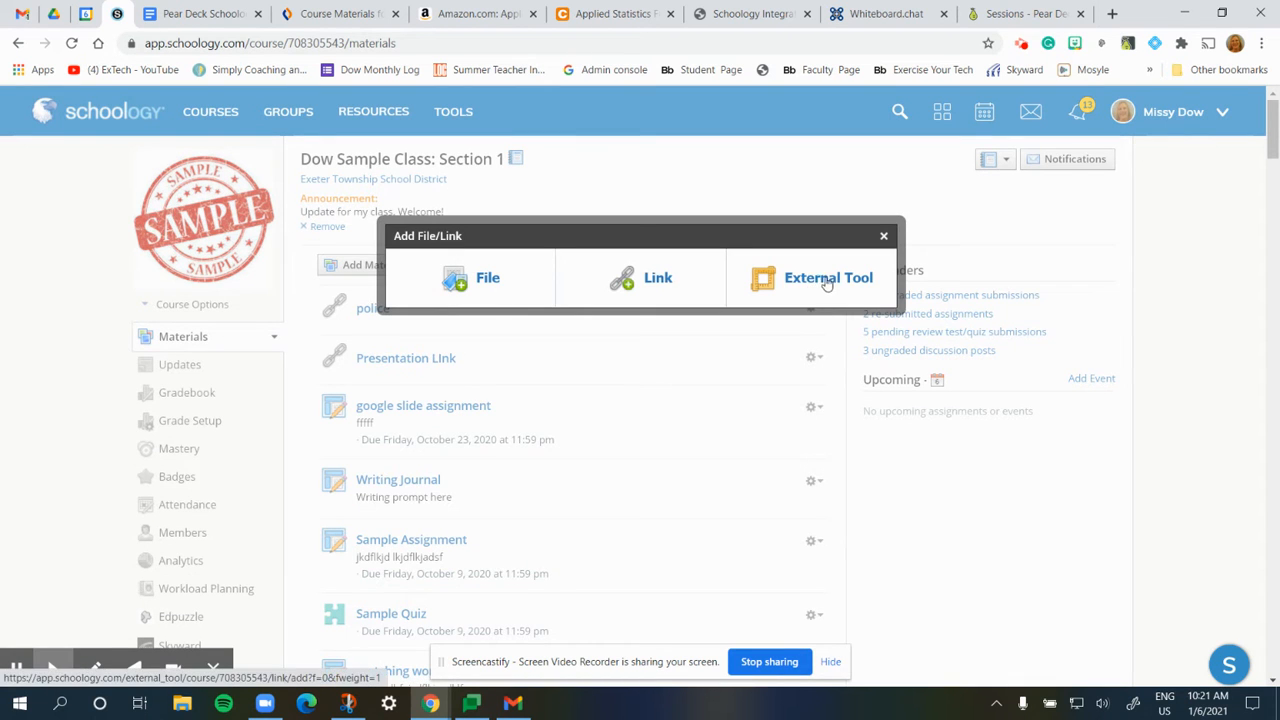
left_click(828, 281)
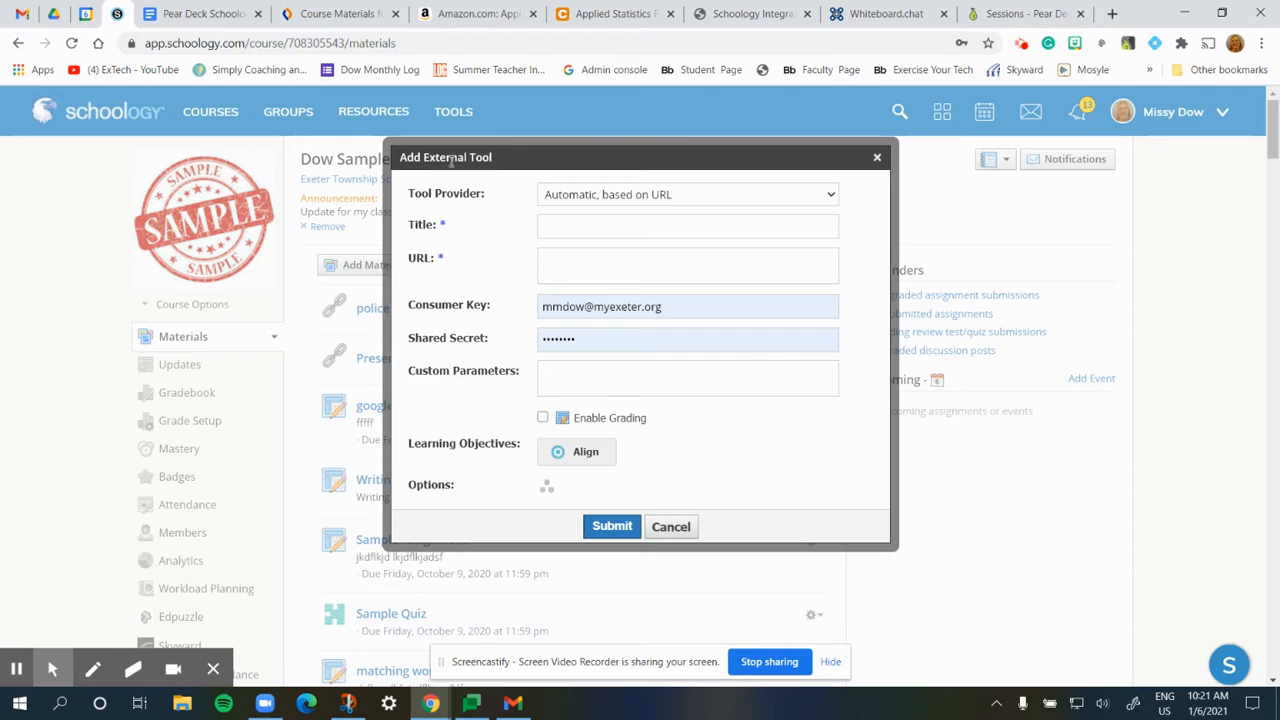
left_click(831, 196)
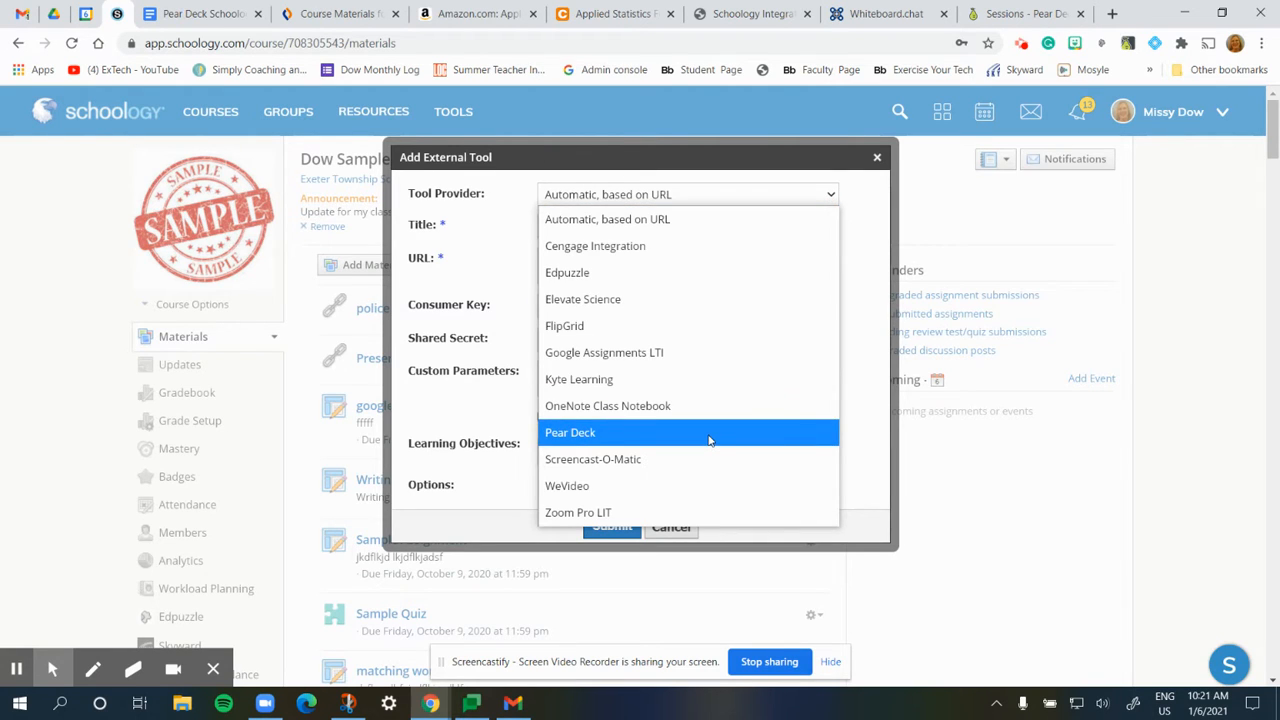
left_click(709, 440)
Step: Title the external tool "Human Transport Systems"
left_click(602, 227)
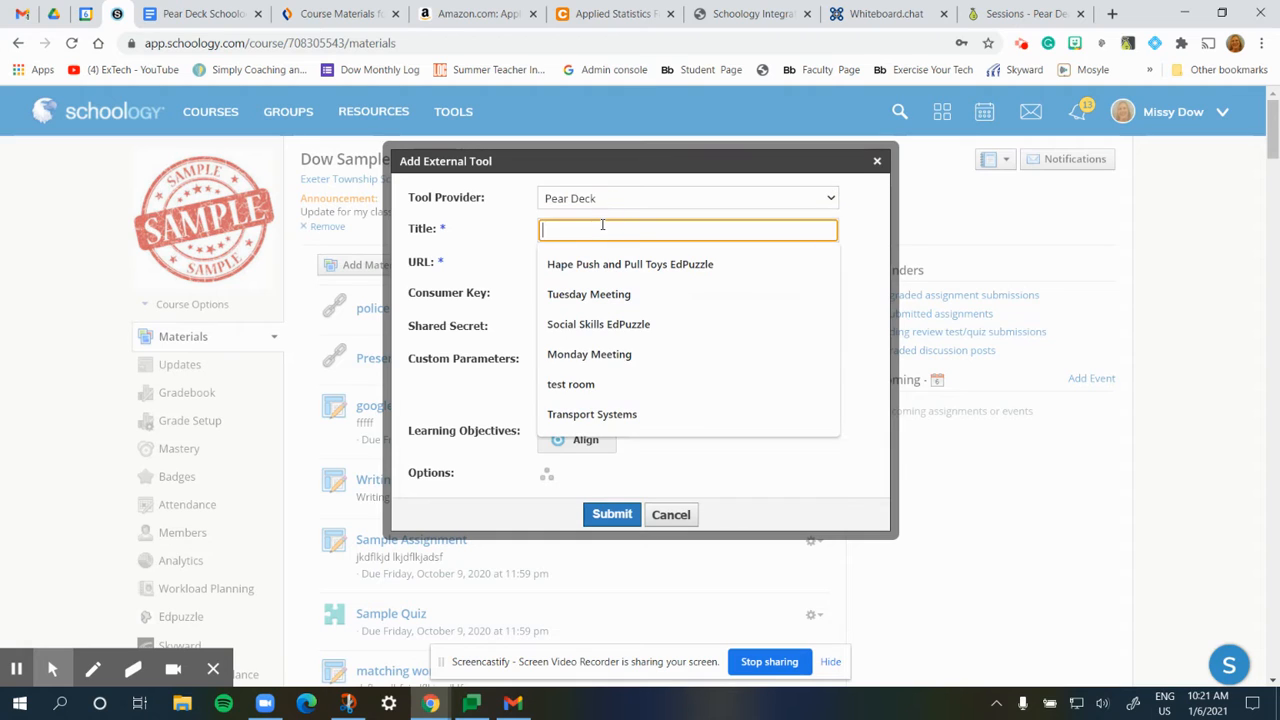
type("Human")
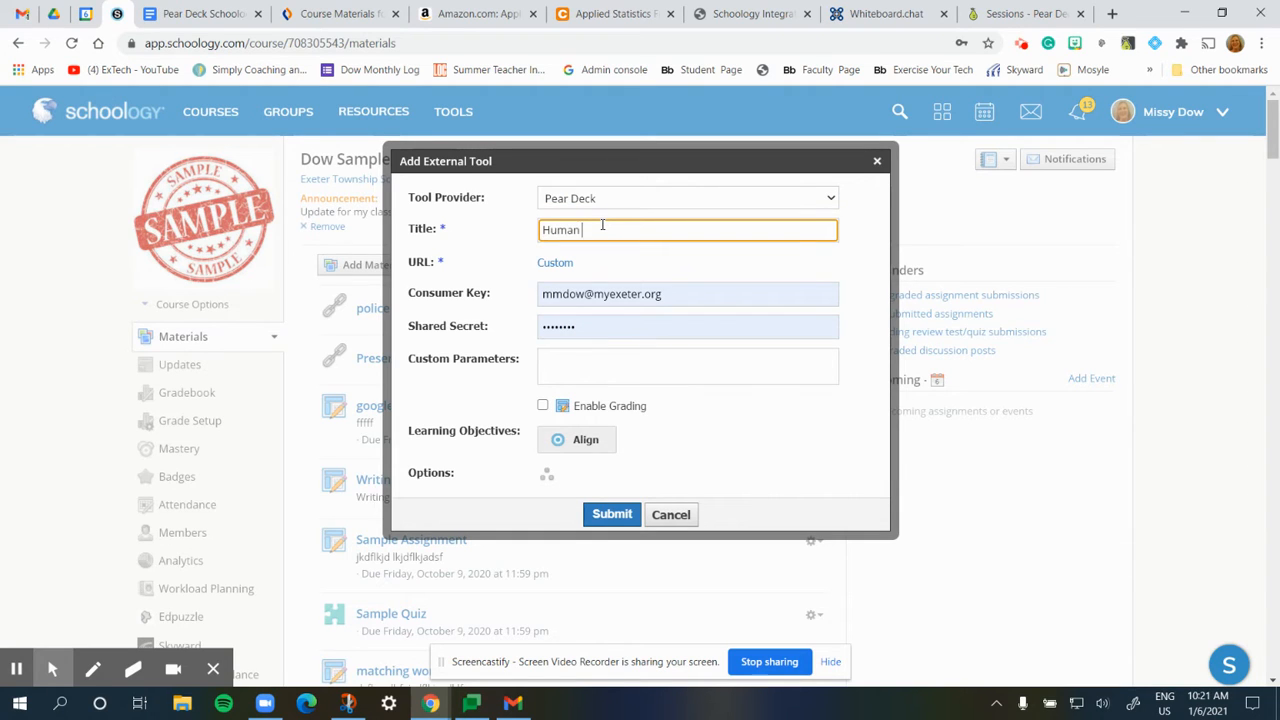
type(" Transport Systetm")
key("BackSpace")
key("BackSpace")
type("ms")
key("Tab")
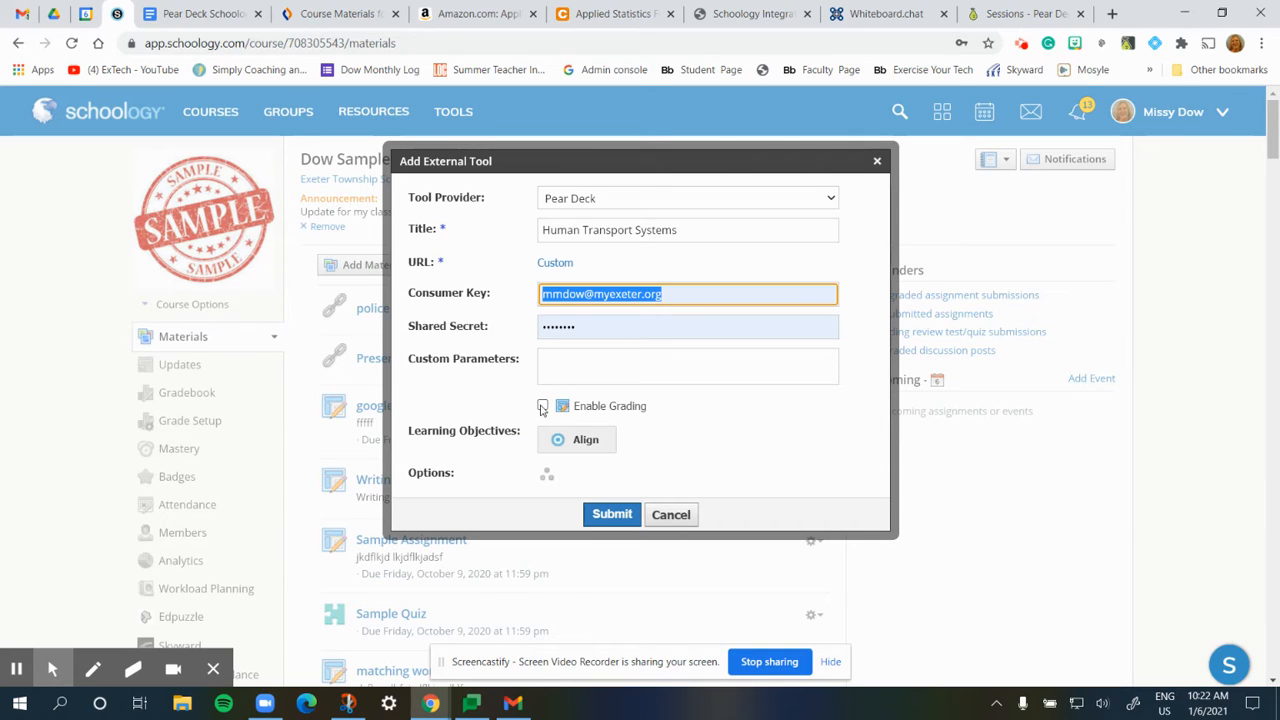
Step: Enable grading for the tool with 50 points, a due date of 1/08/21 and the Classwork category
left_click(542, 407)
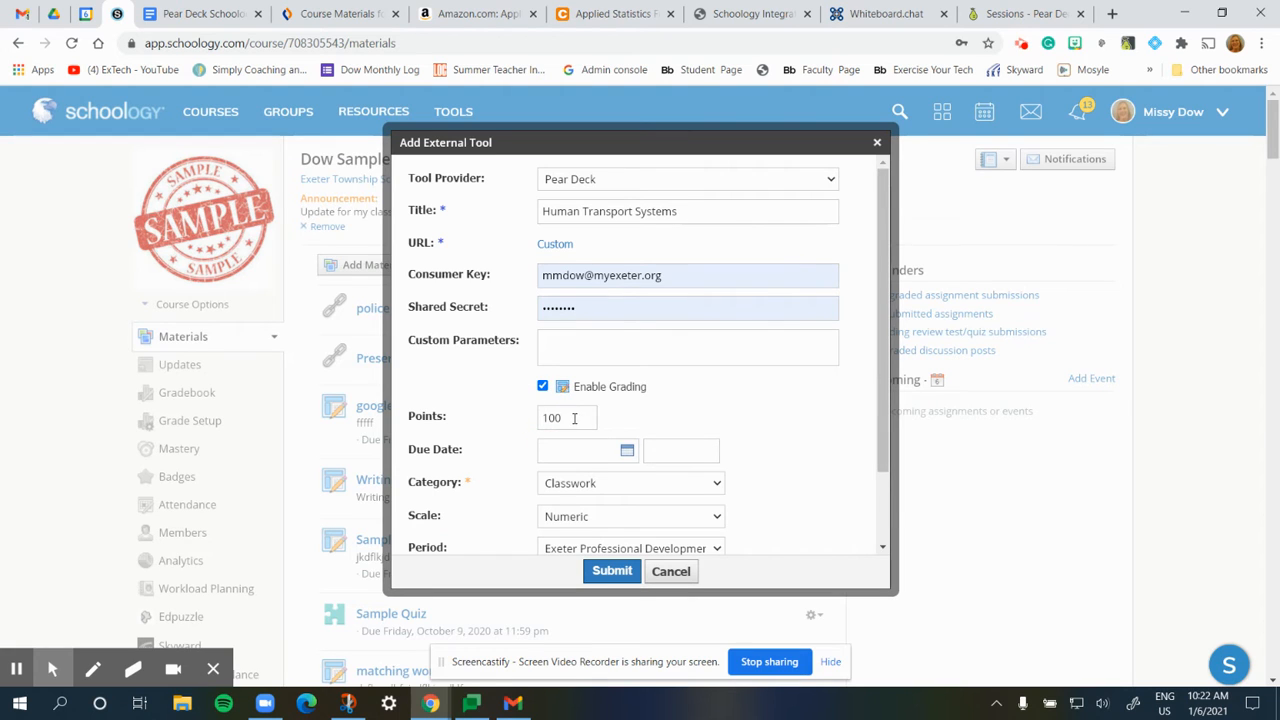
left_click_drag(574, 418, 492, 424)
type("50")
left_click(627, 450)
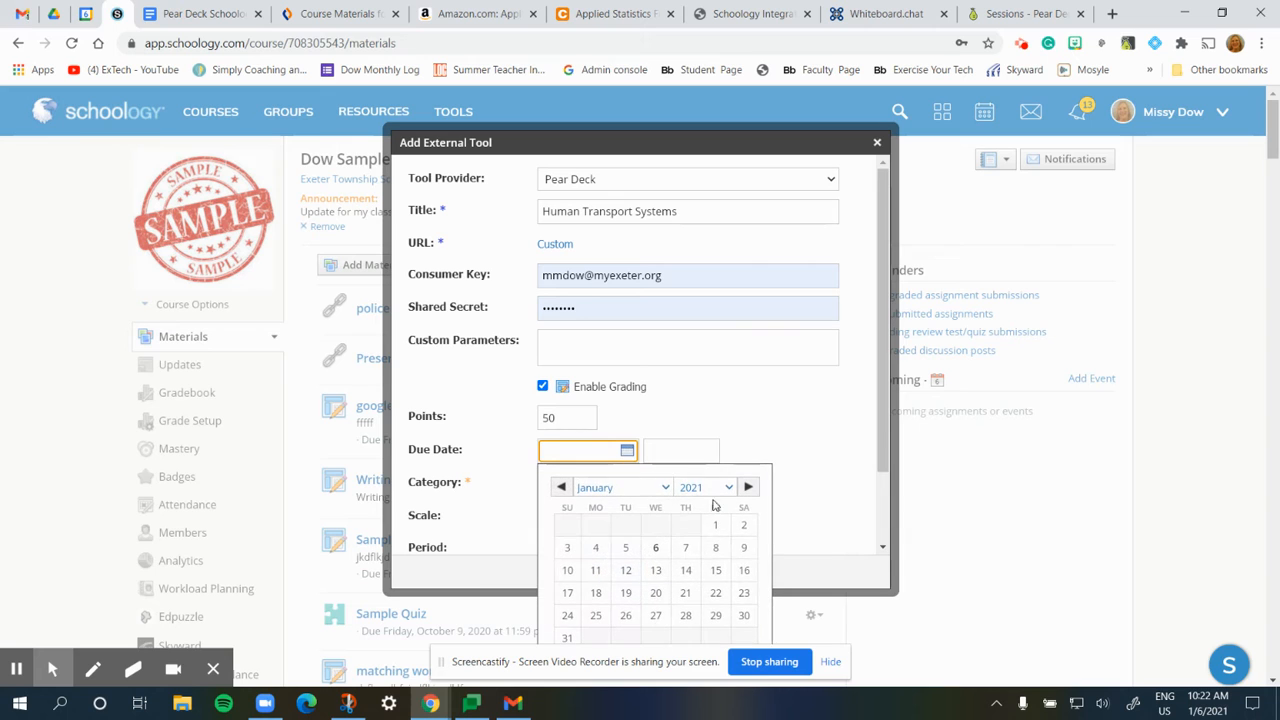
left_click(712, 544)
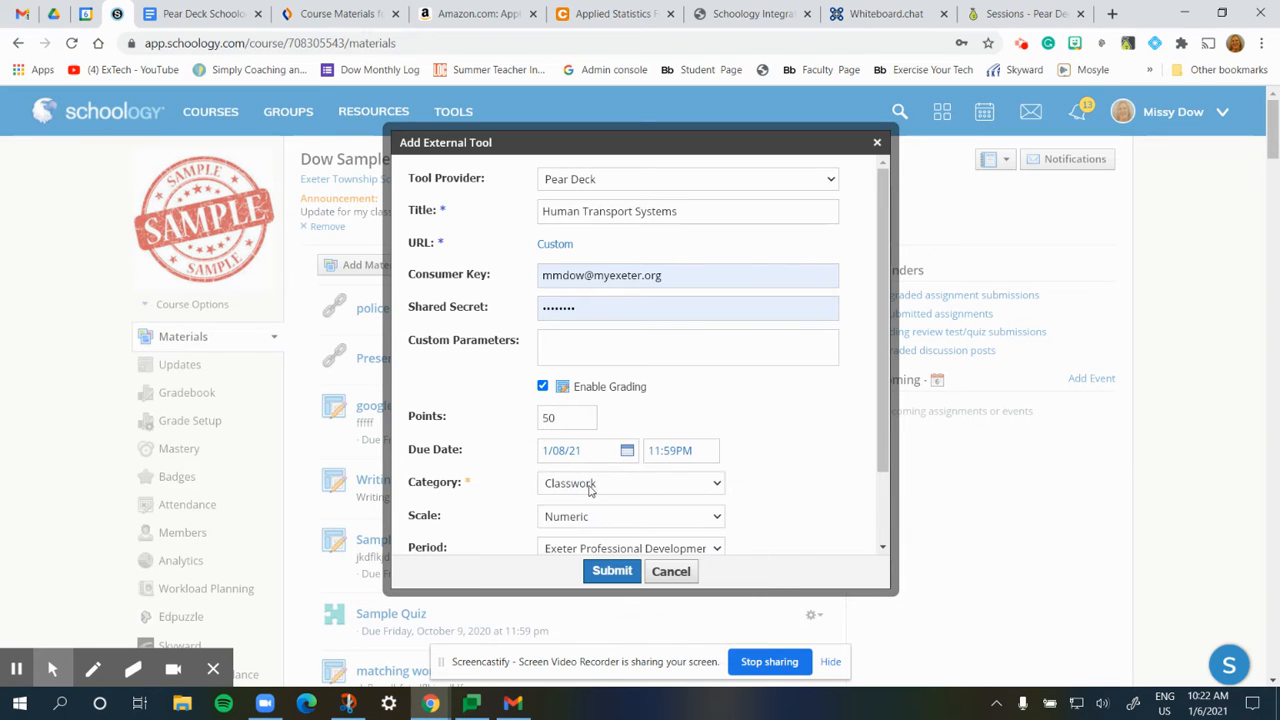
left_click(590, 486)
left_click(590, 486)
scroll(786, 443, "down", 2)
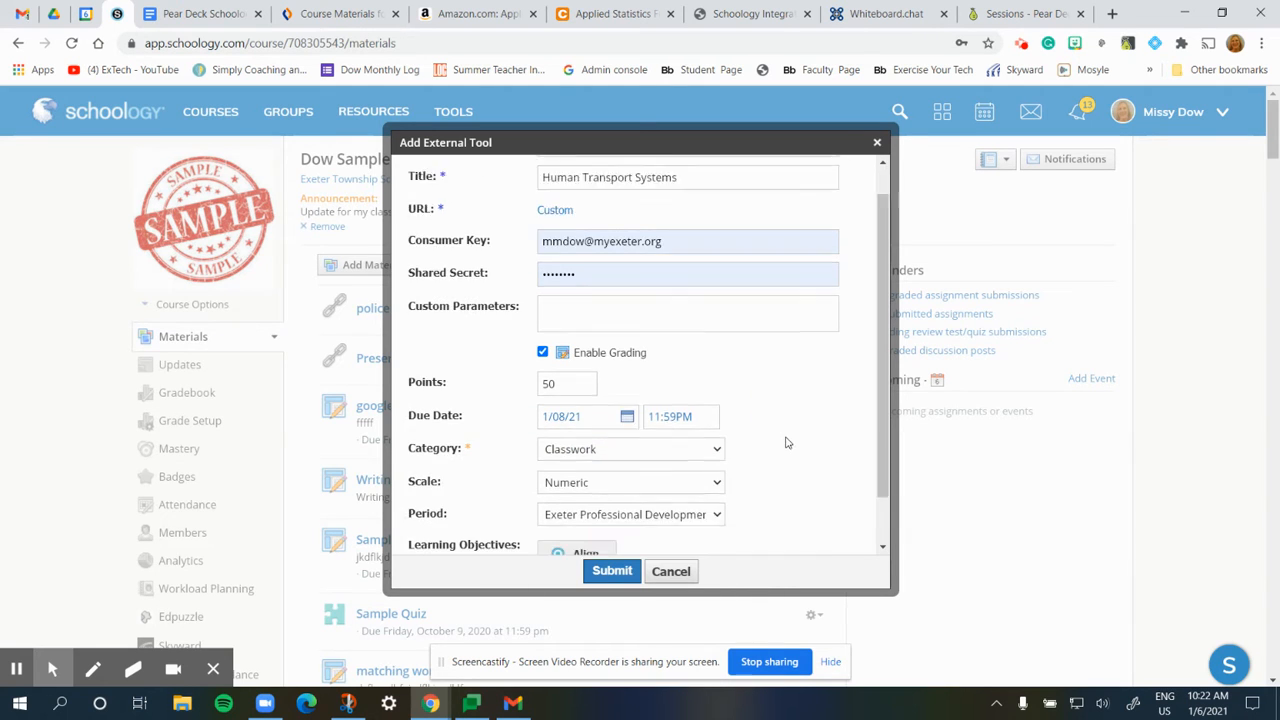
Step: Submit the external tool to the course and dismiss the browser's password warning
left_click(611, 570)
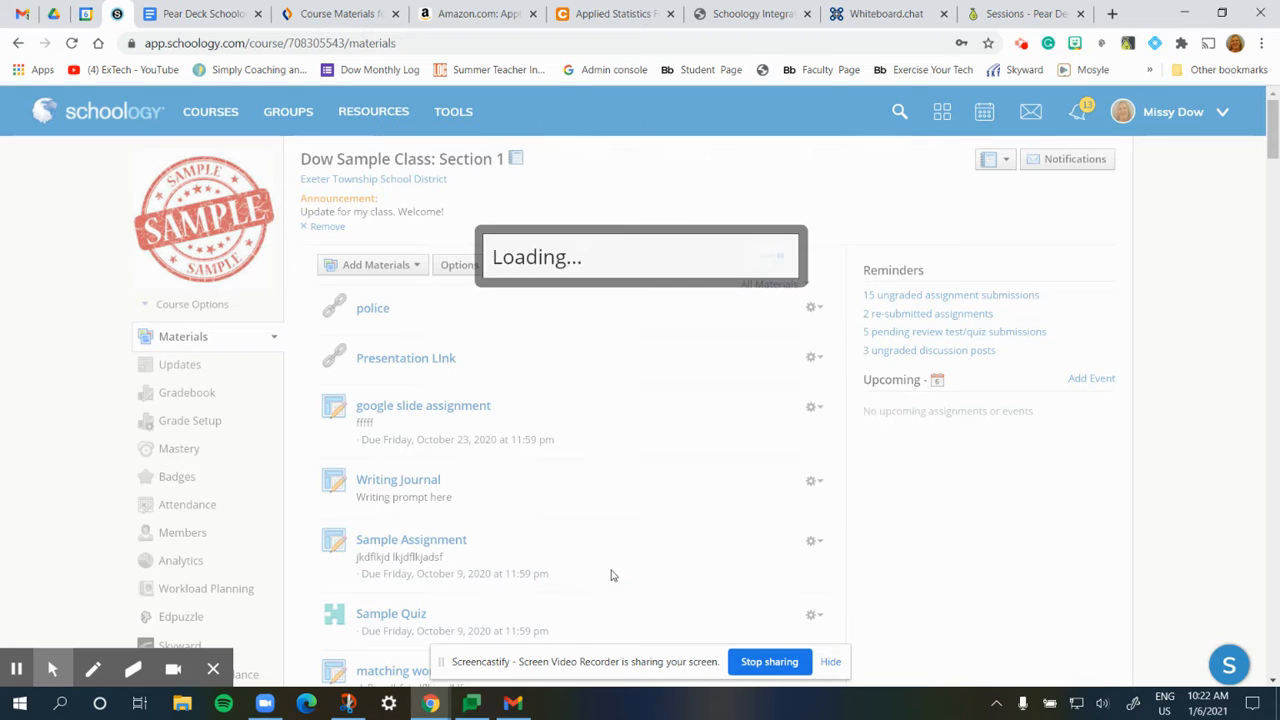
left_click(784, 267)
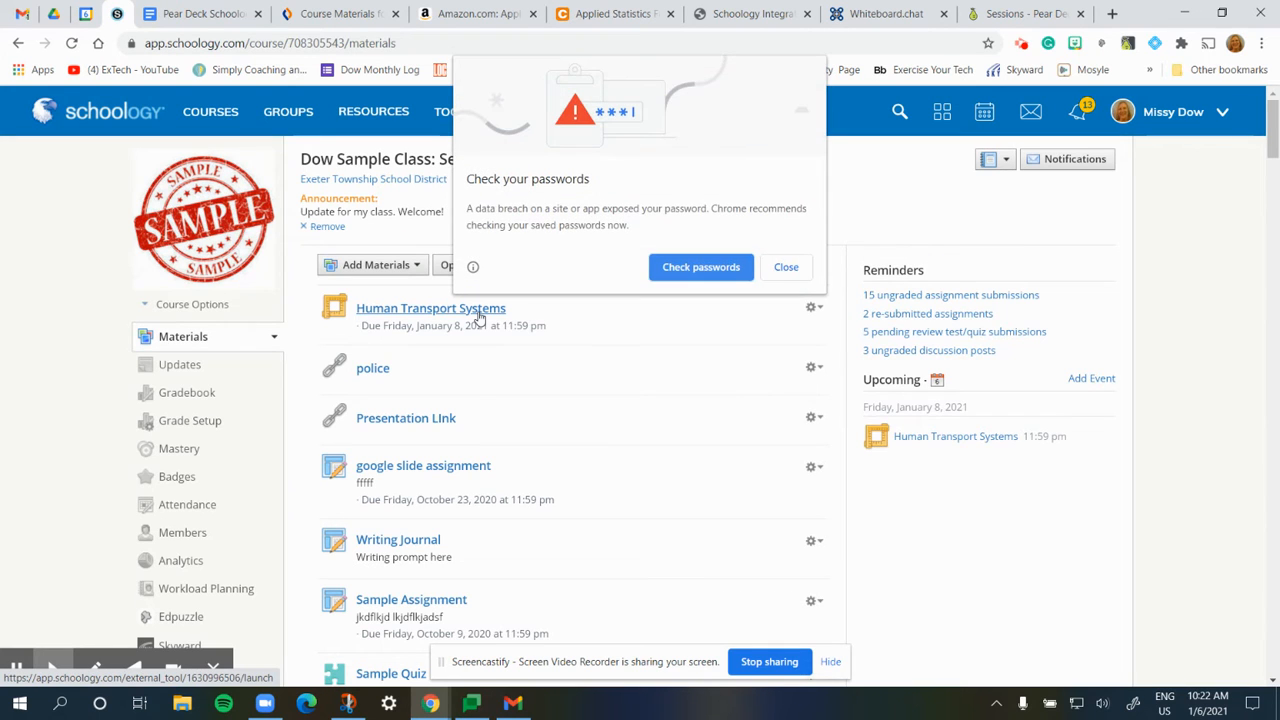
left_click(787, 268)
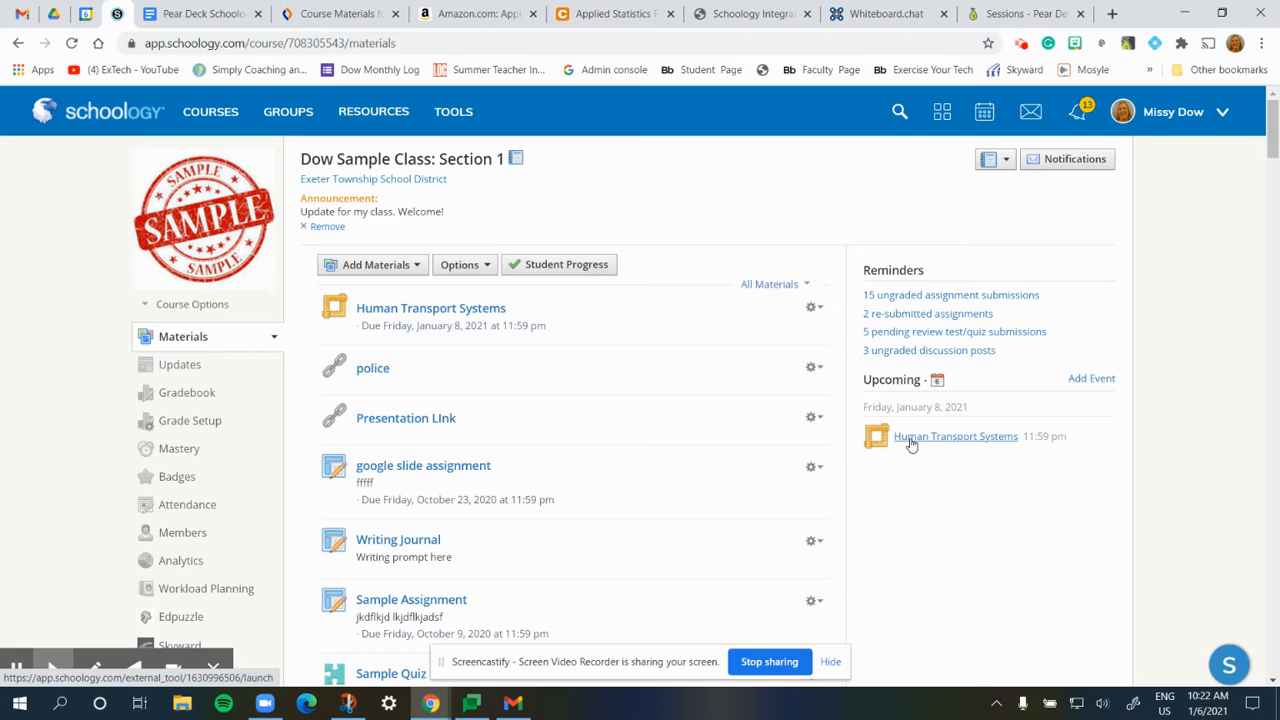
Step: Open the Human Transport Systems material, start choosing a Drive file and agree to connect Pear Deck to Google Drive
left_click(403, 312)
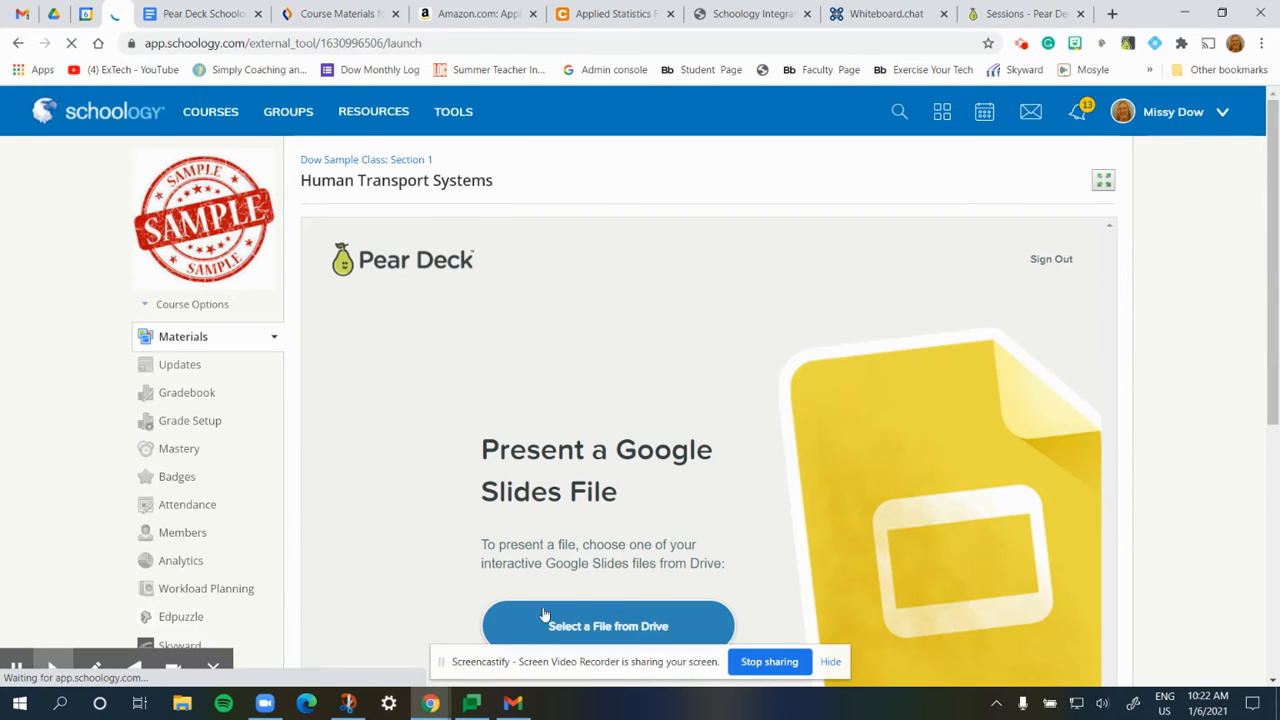
scroll(659, 625, "down", 2)
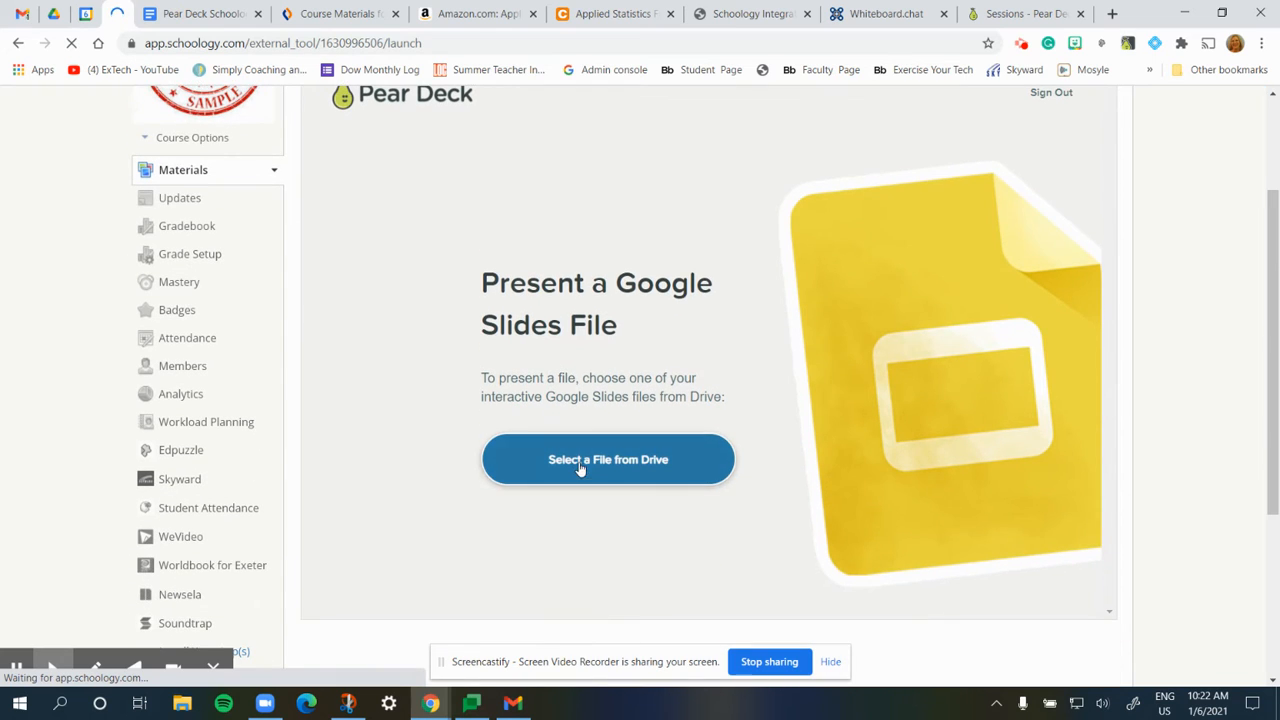
left_click(580, 468)
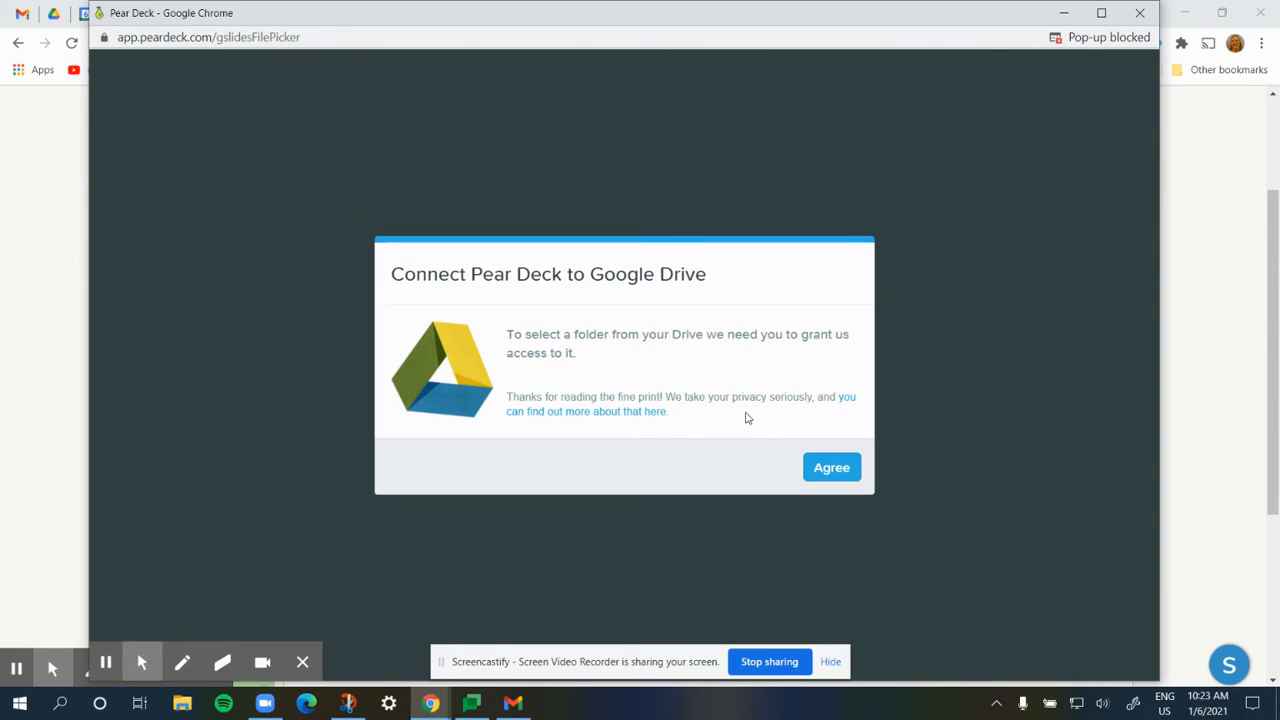
left_click(826, 466)
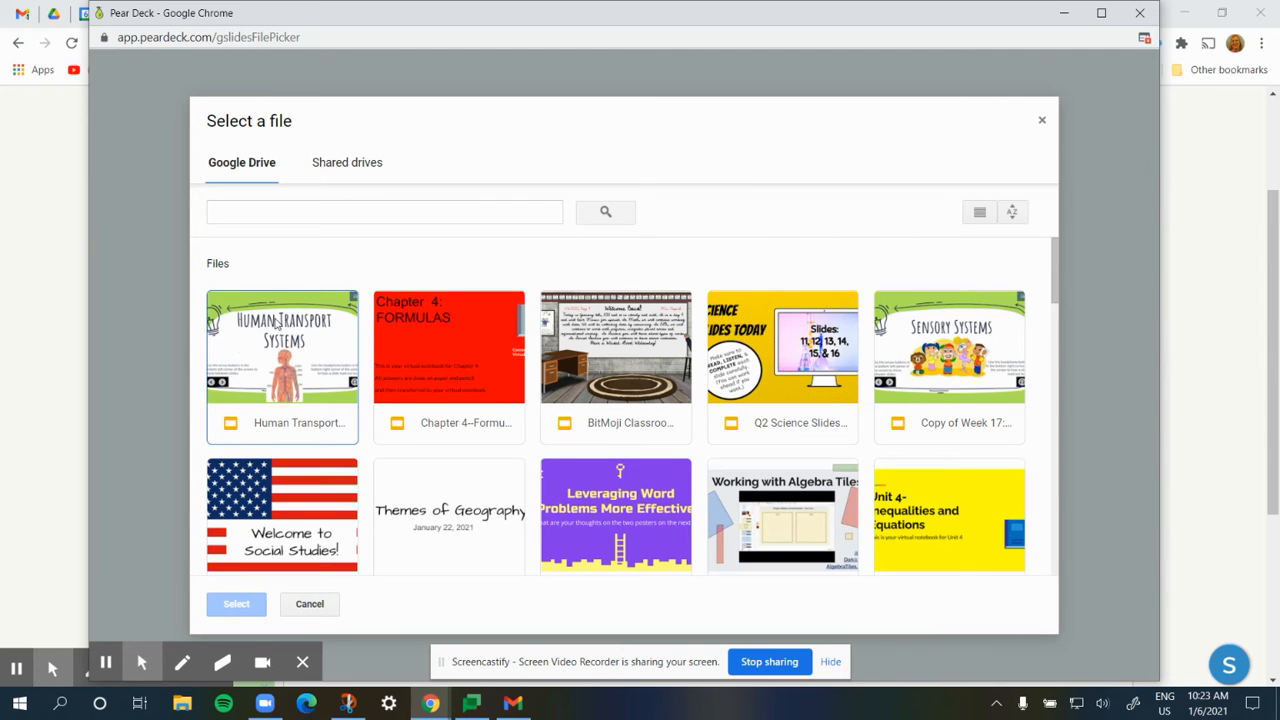
Step: Select the Human Transport Systems presentation from Google Drive and launch it as a Student-Paced Activity
left_click(302, 207)
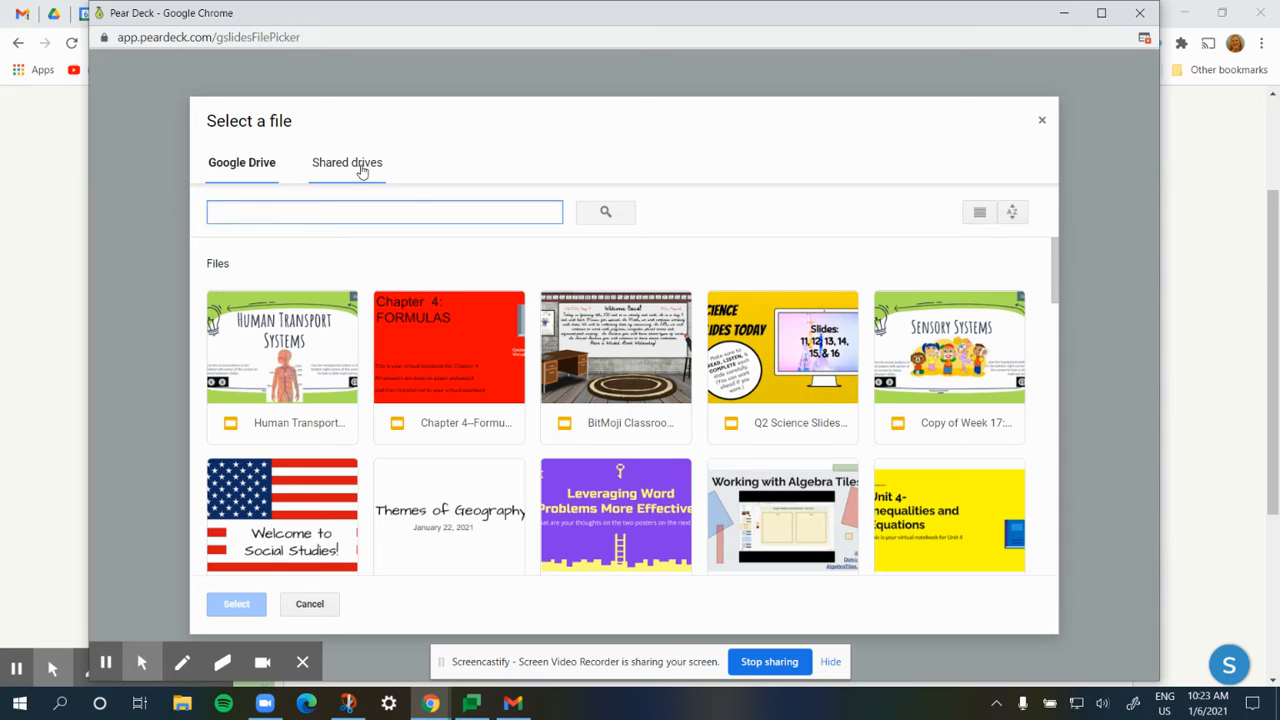
left_click(276, 360)
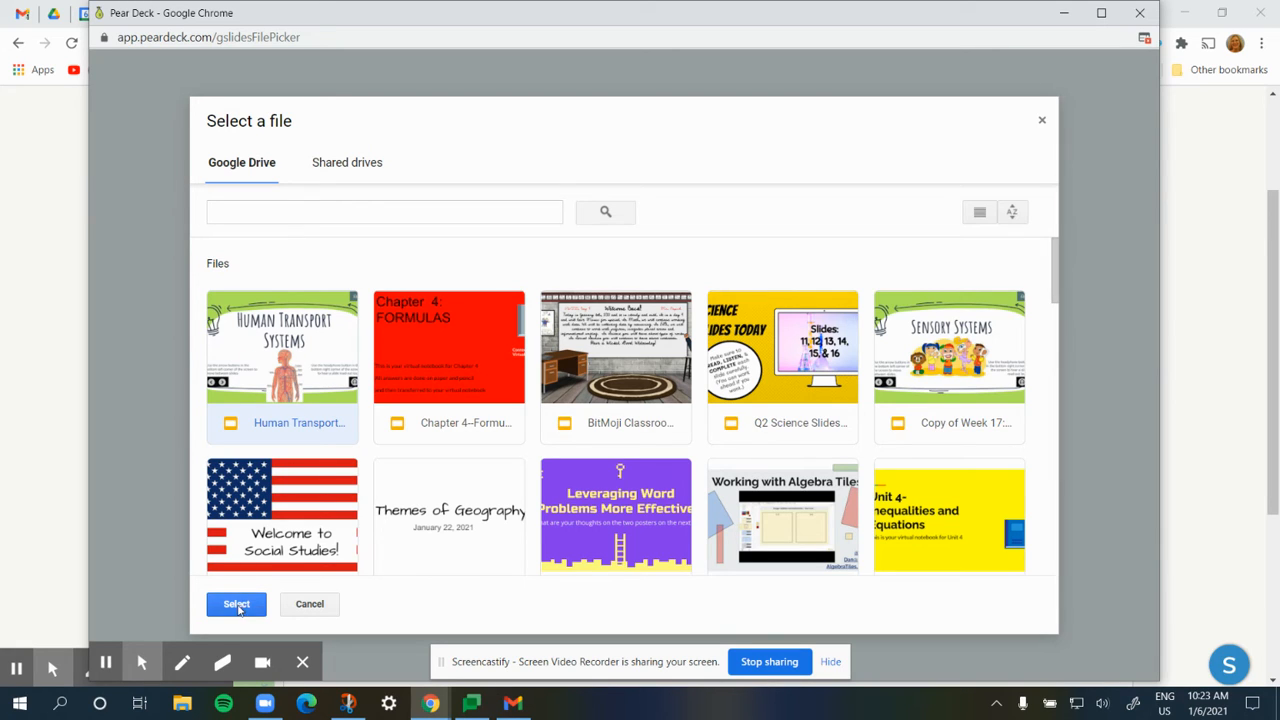
left_click(236, 603)
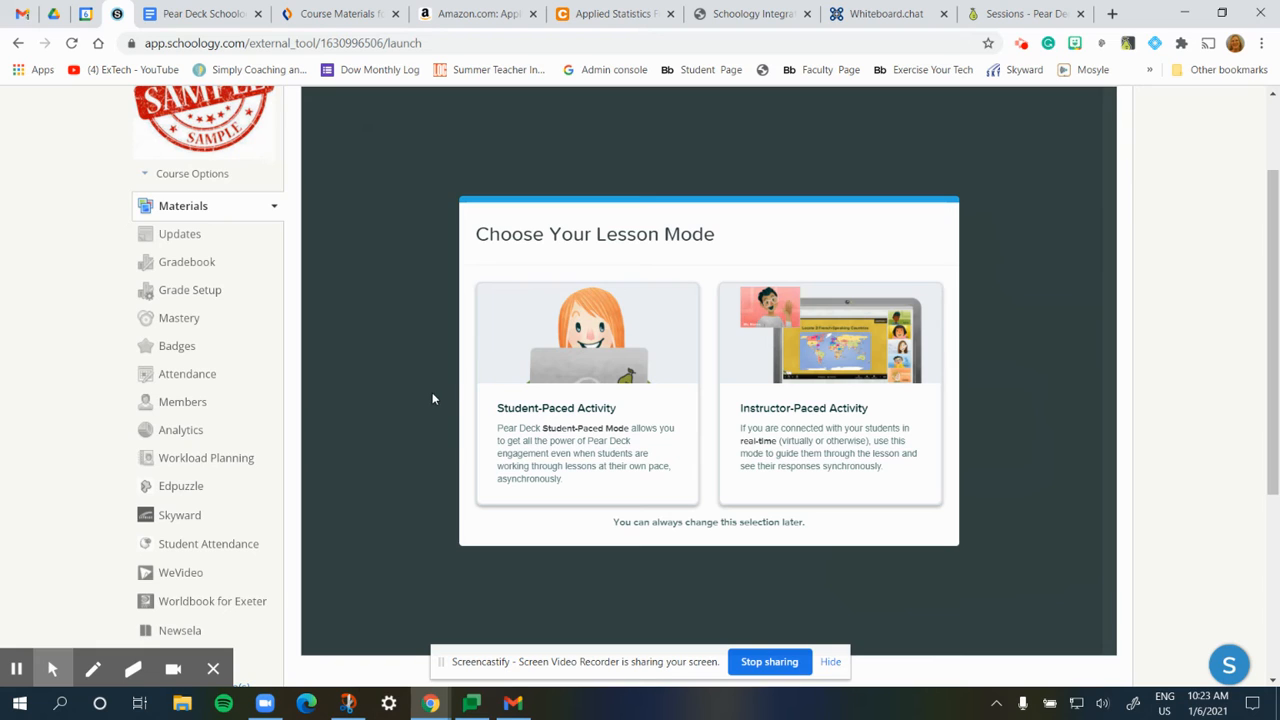
left_click(565, 398)
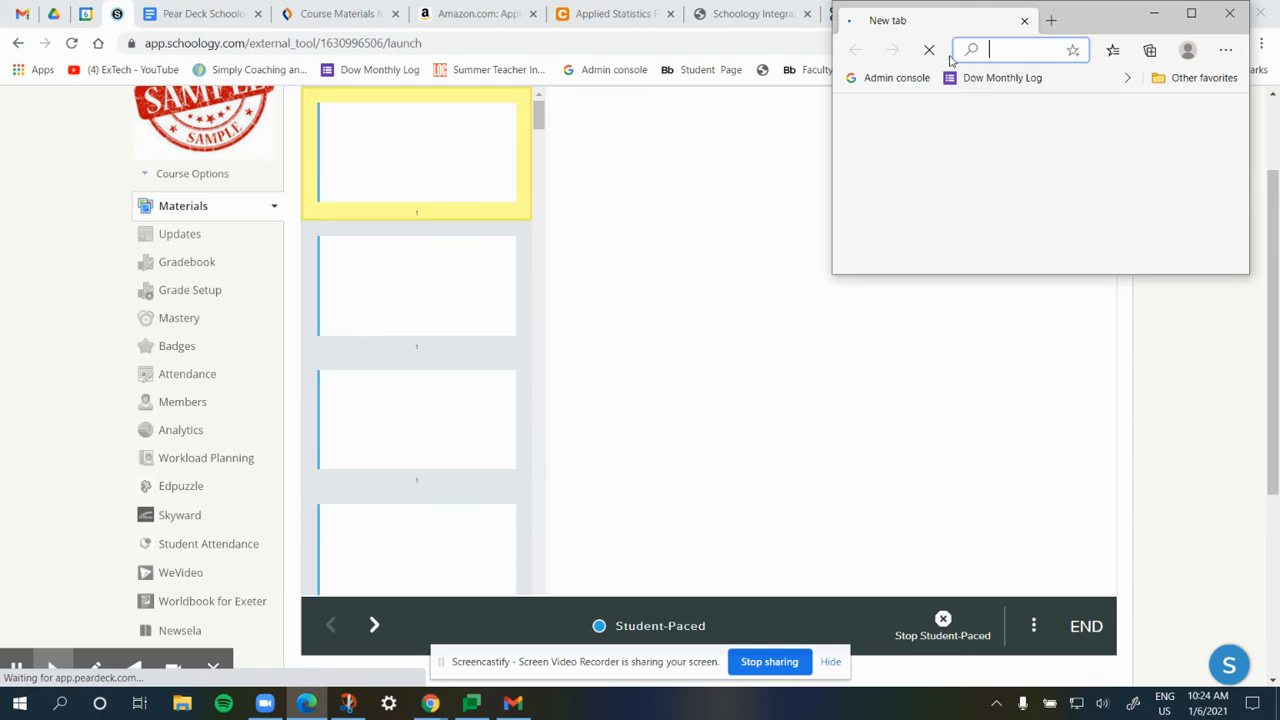
left_click(1192, 11)
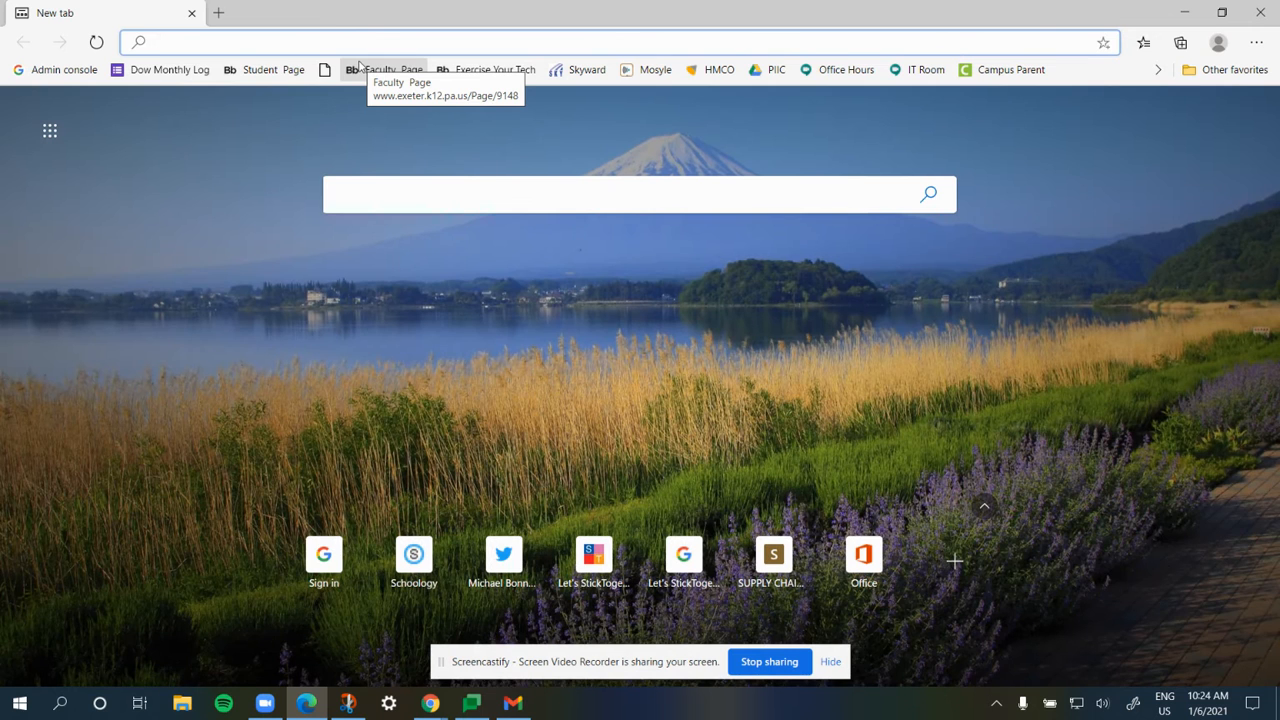
type("www.schoology.com")
key("Return")
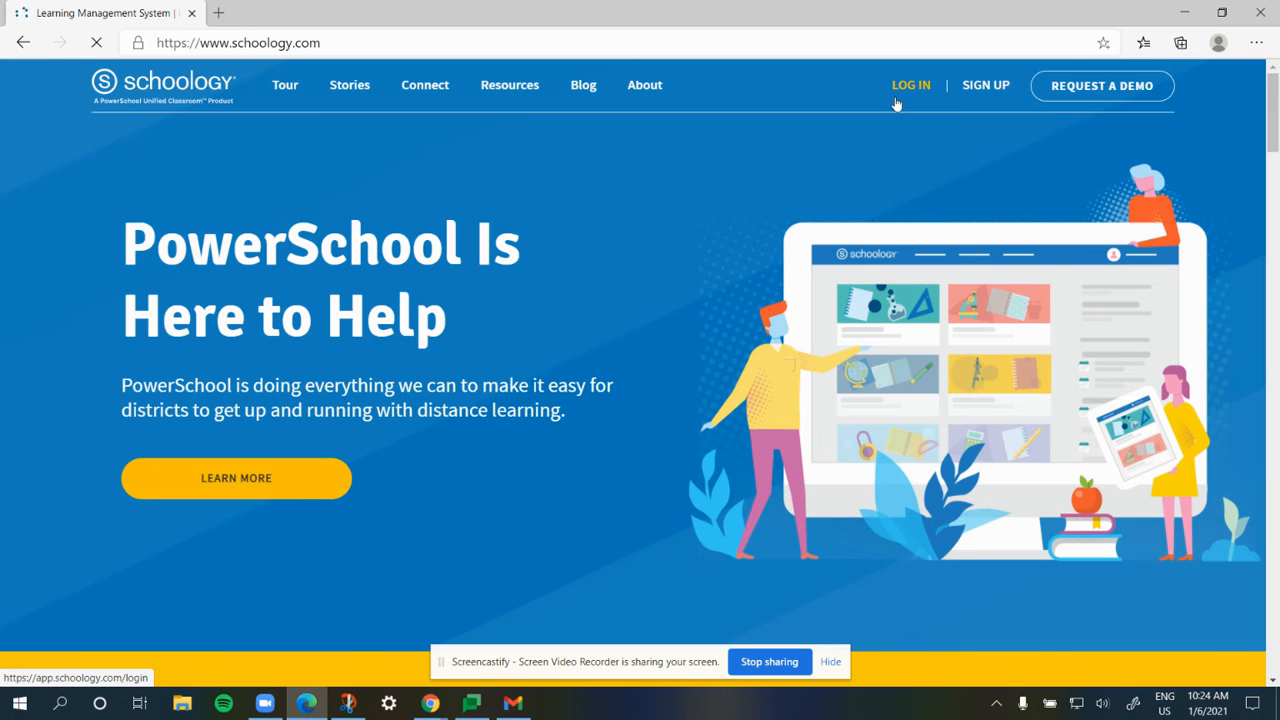
left_click(900, 87)
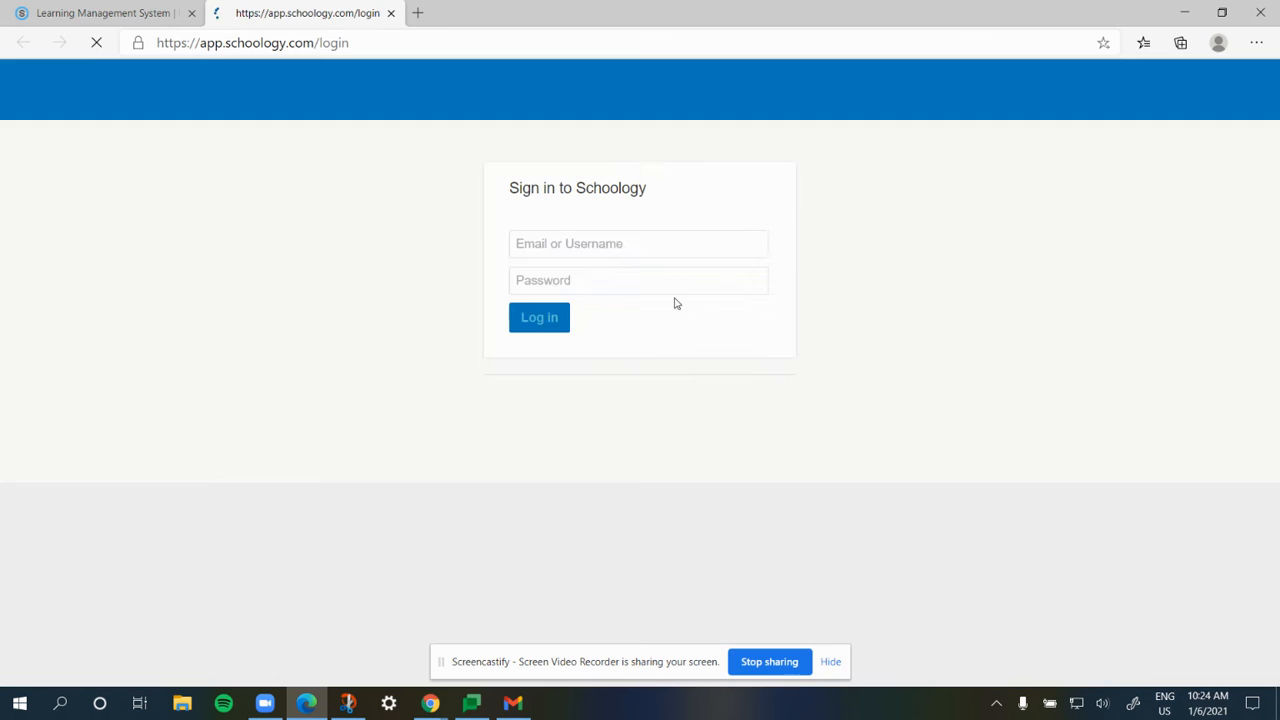
left_click(528, 320)
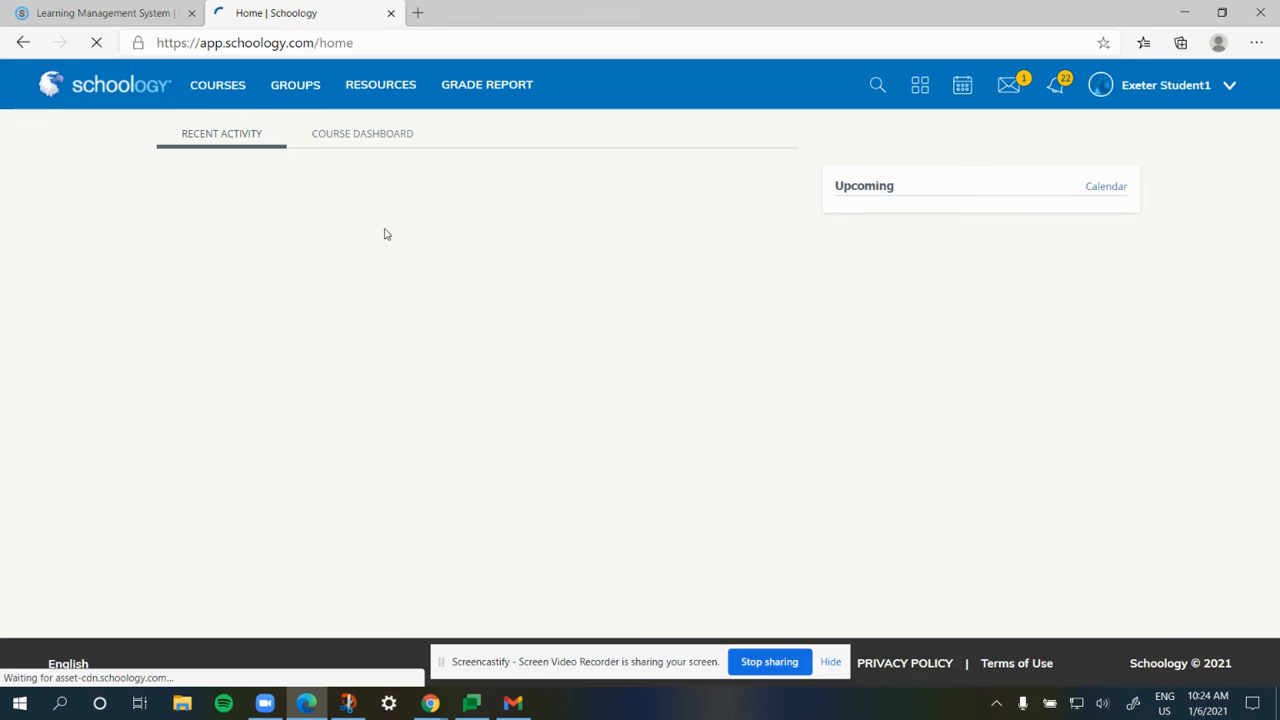
Step: Open the sample class from the student's courses and launch its Human Transport Systems material
left_click(206, 94)
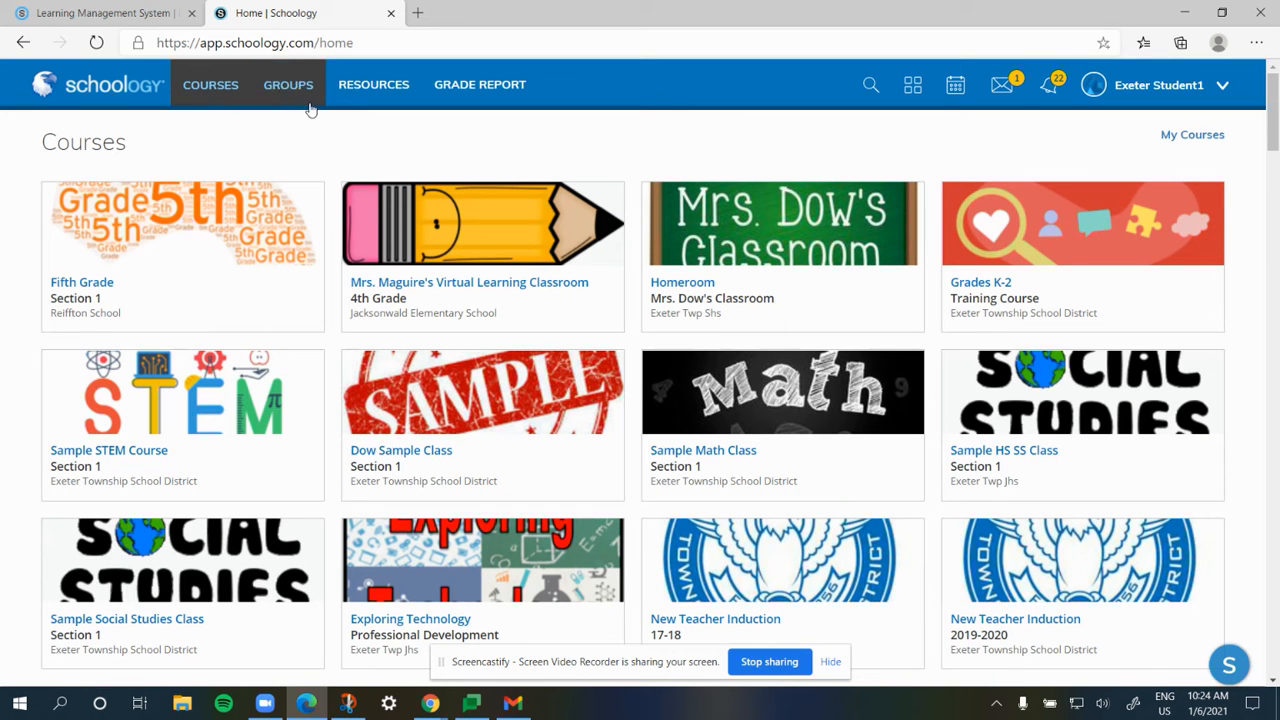
left_click(477, 403)
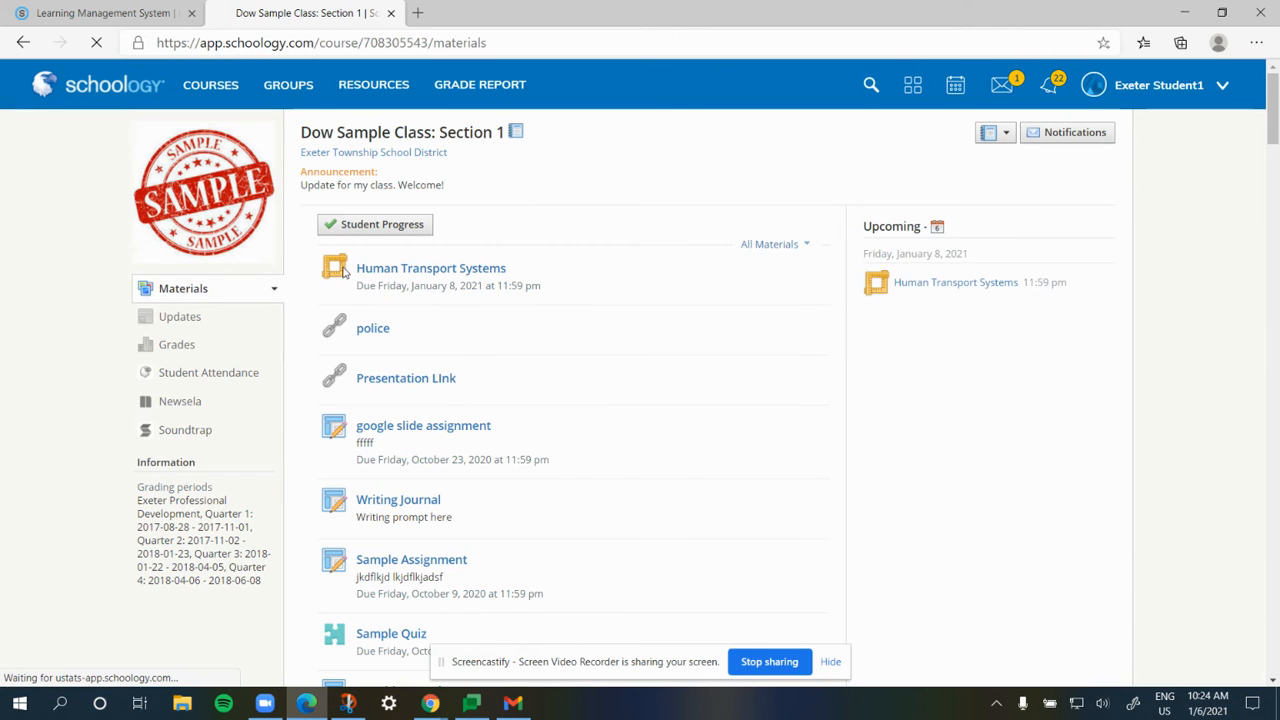
left_click(398, 270)
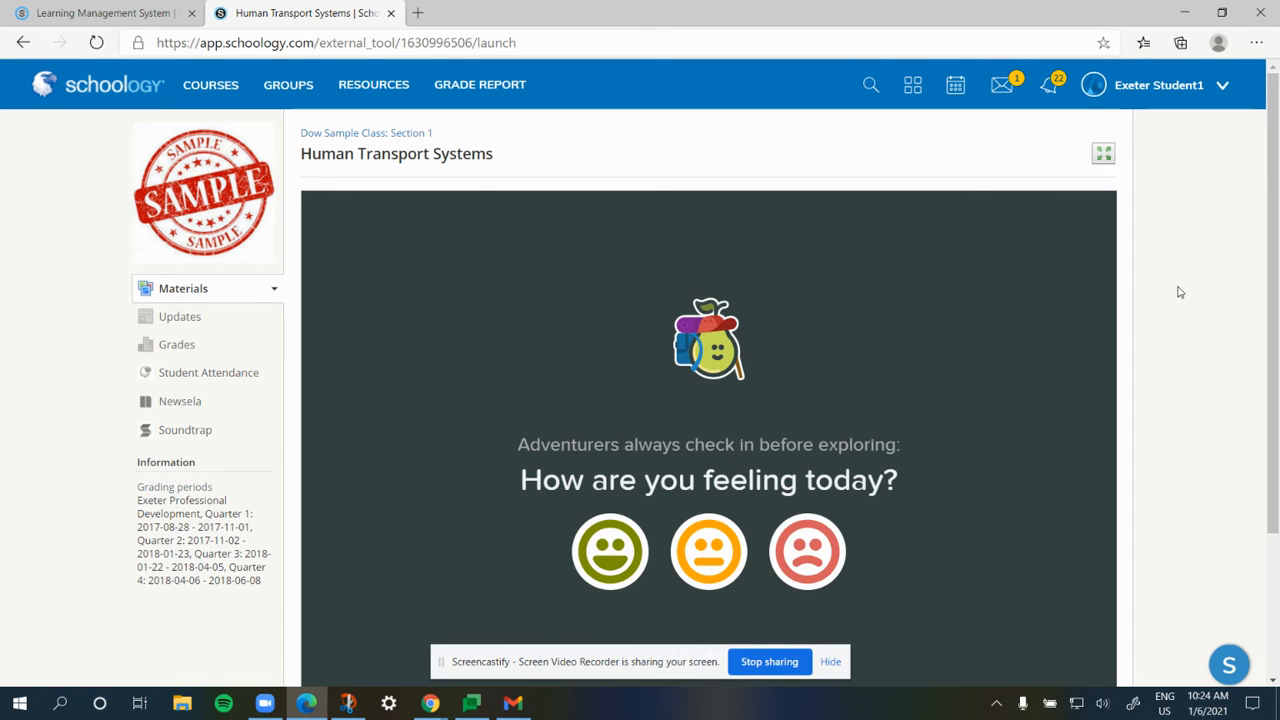
Step: Page through the student-paced Pear Deck lesson from the title slide to slide 4, Monday's Learning Objectives
scroll(795, 428, "down", 2)
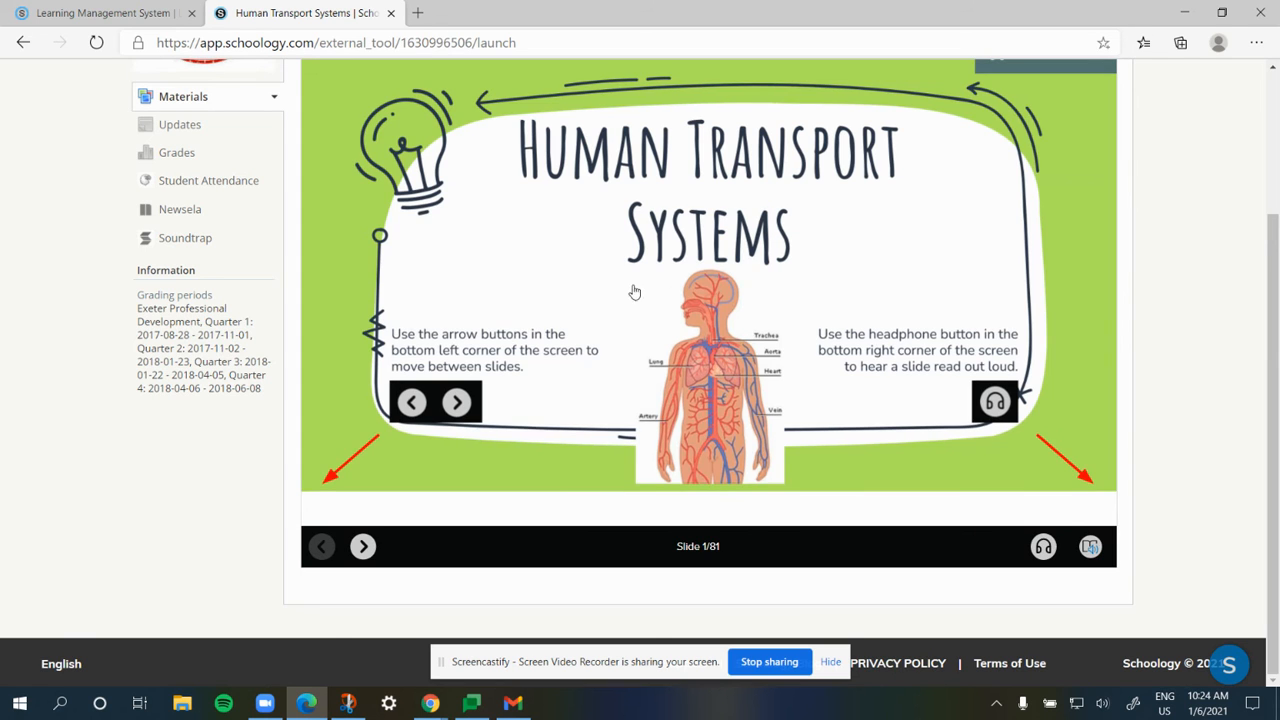
scroll(634, 291, "up", 2)
scroll(843, 362, "down", 2)
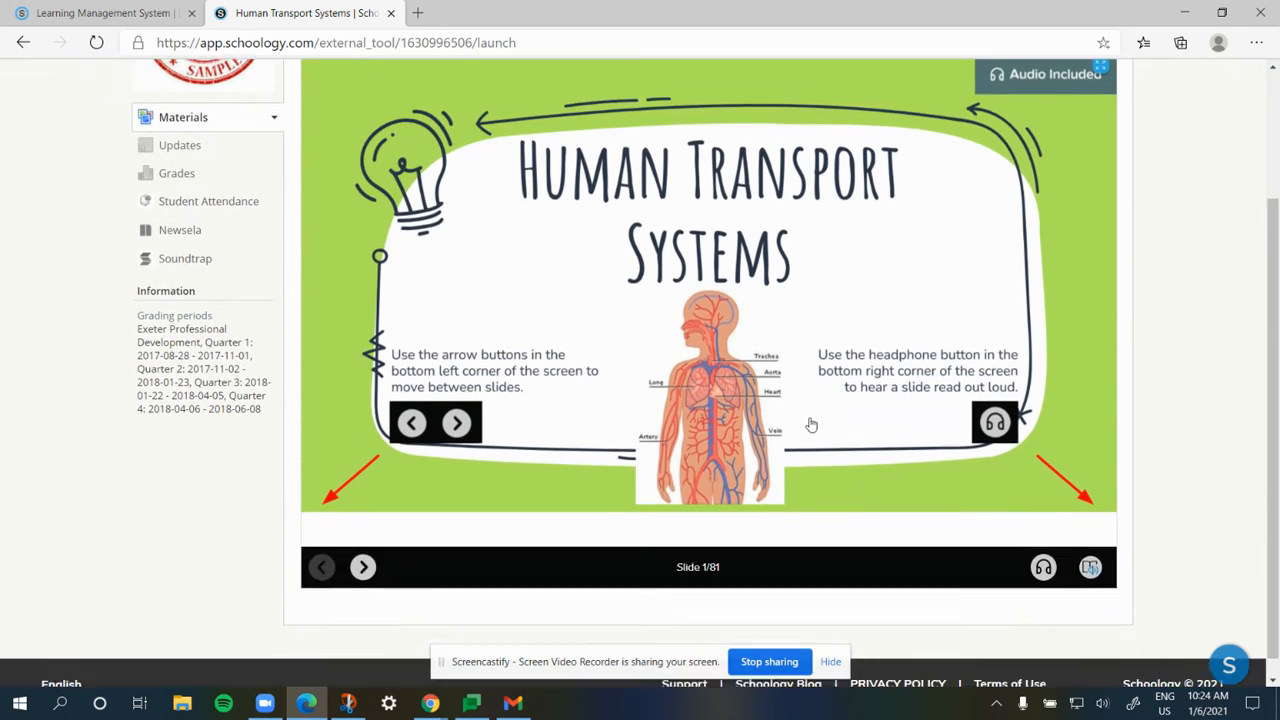
left_click(362, 550)
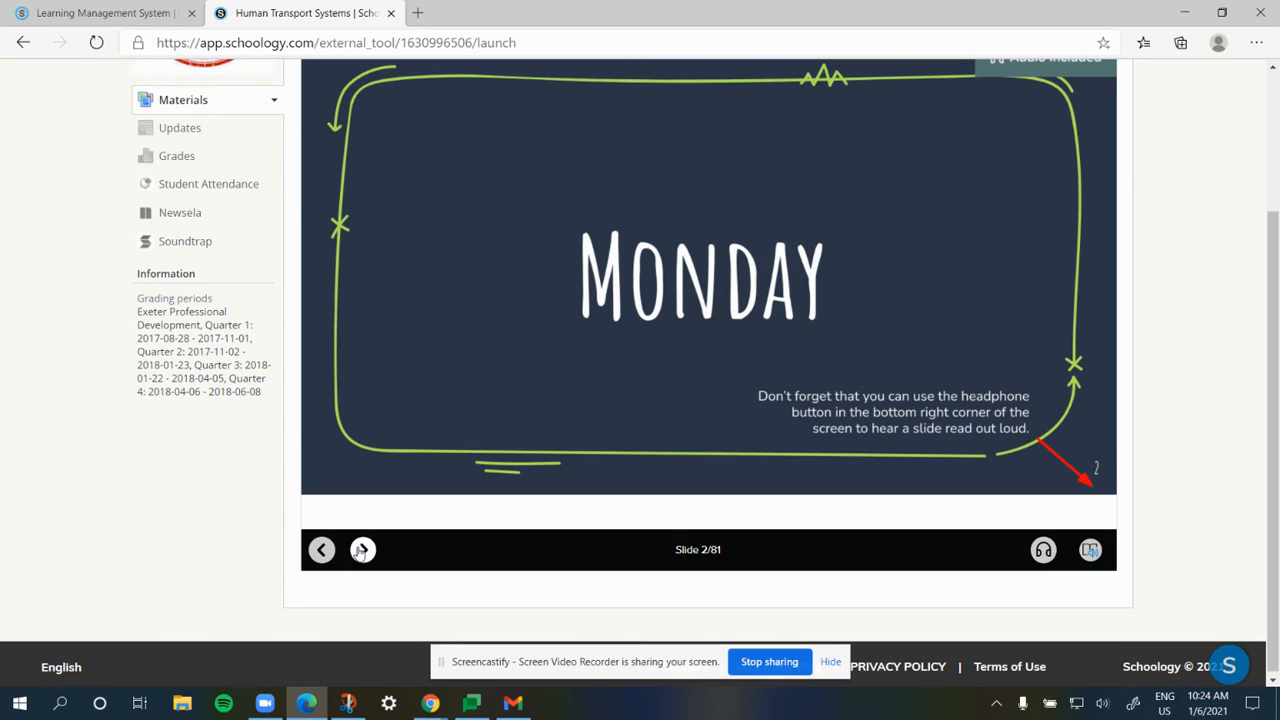
left_click(362, 550)
scroll(480, 449, "up", 1)
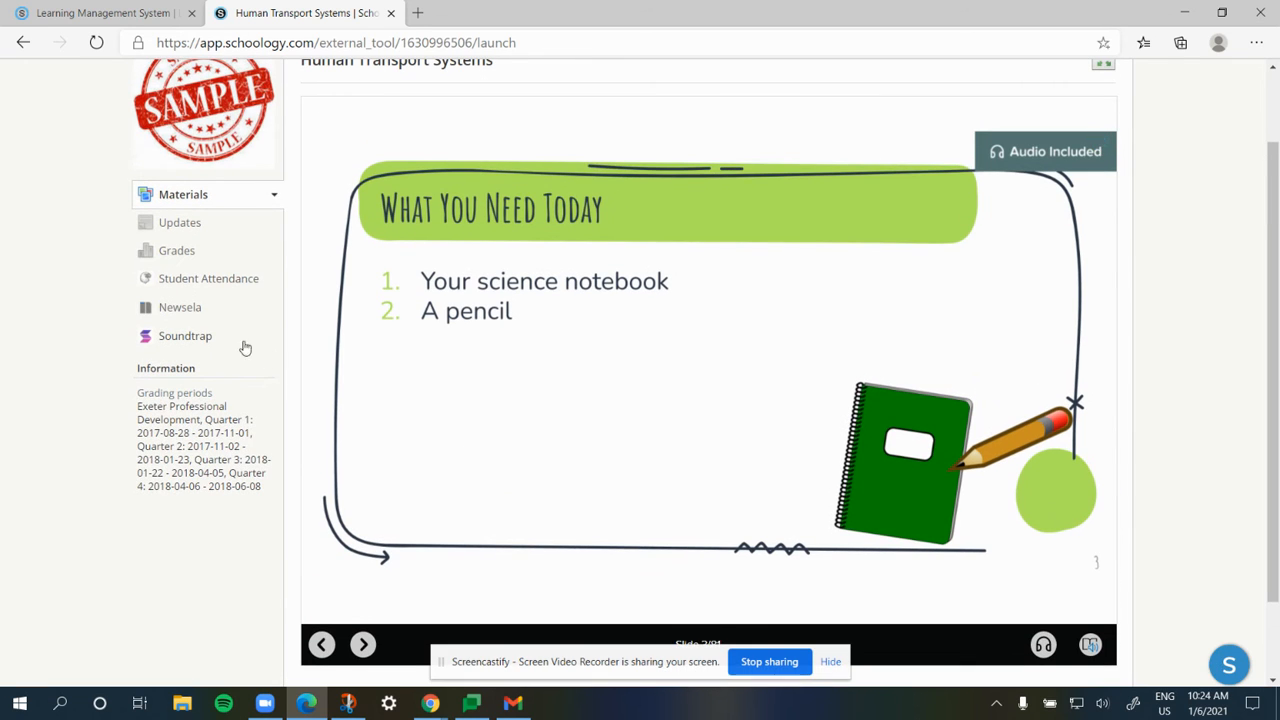
scroll(871, 538, "down", 1)
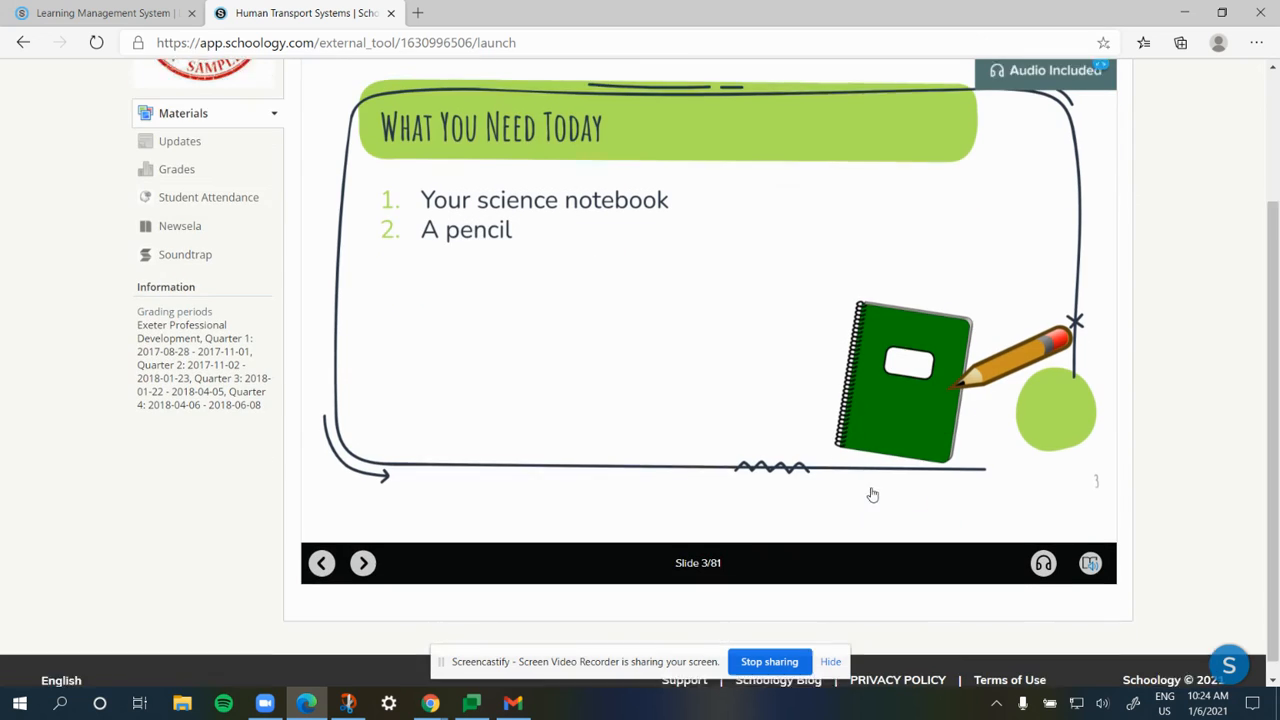
left_click(364, 550)
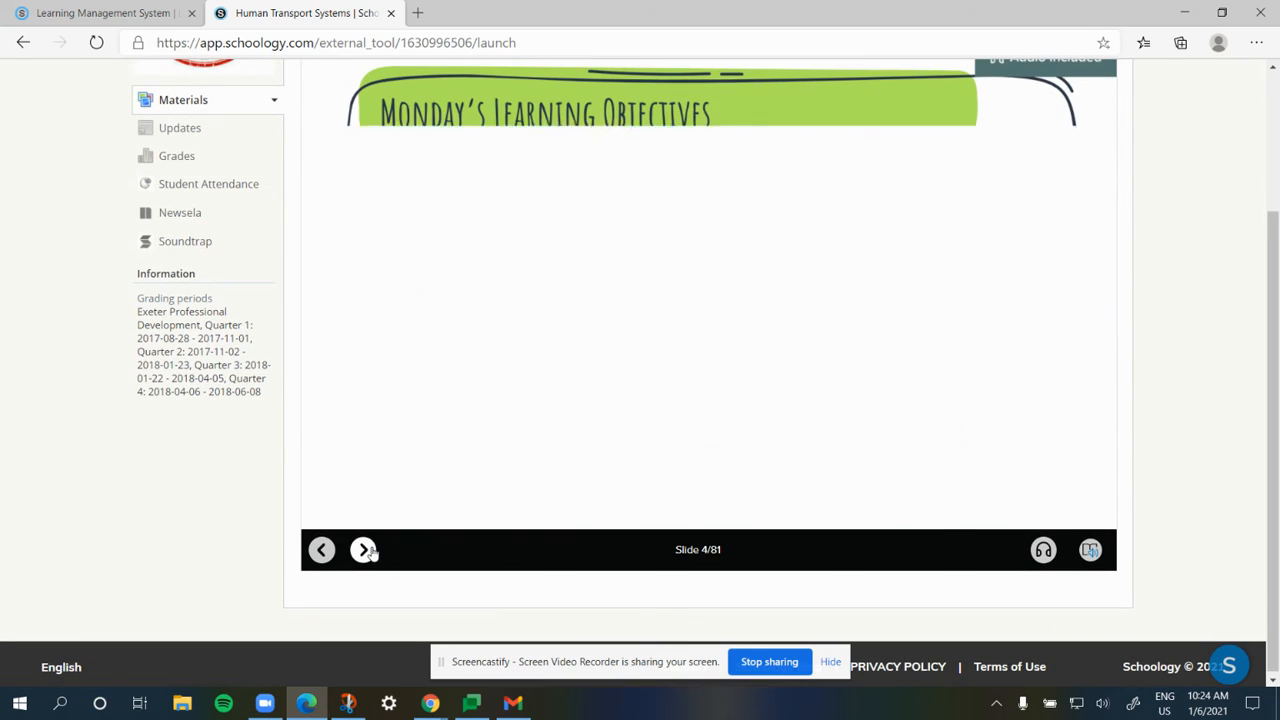